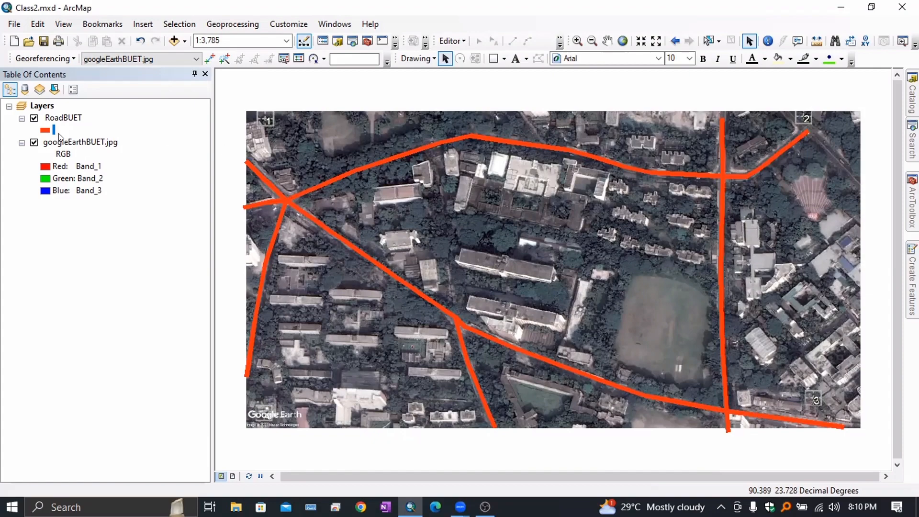
Step: Apply the Expressway symbol to the RoadBUET layer, and replace it with the Major Road symbol at width 5
left_click(44, 128)
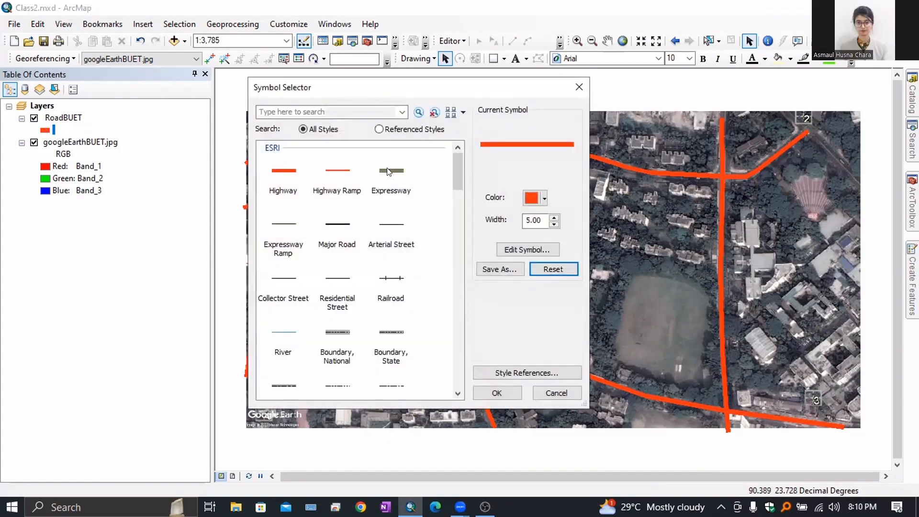
double_click(392, 171)
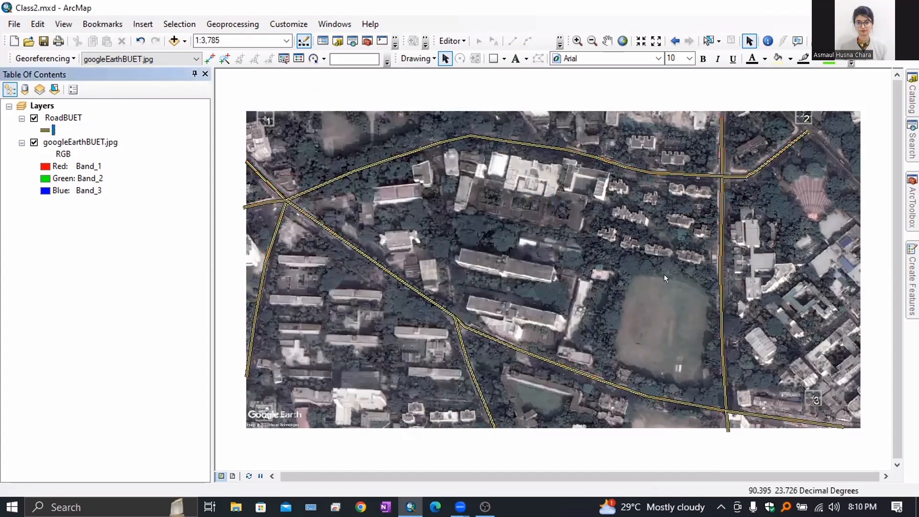
left_click(45, 130)
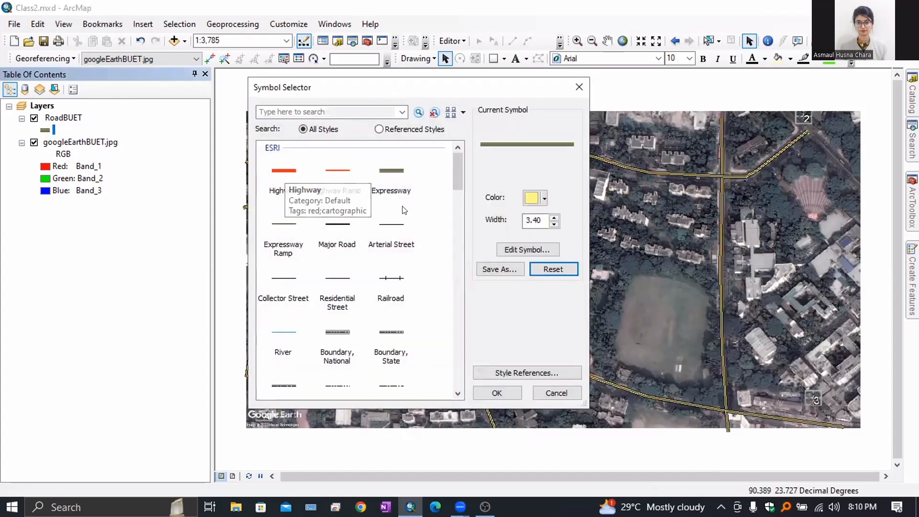
left_click(338, 330)
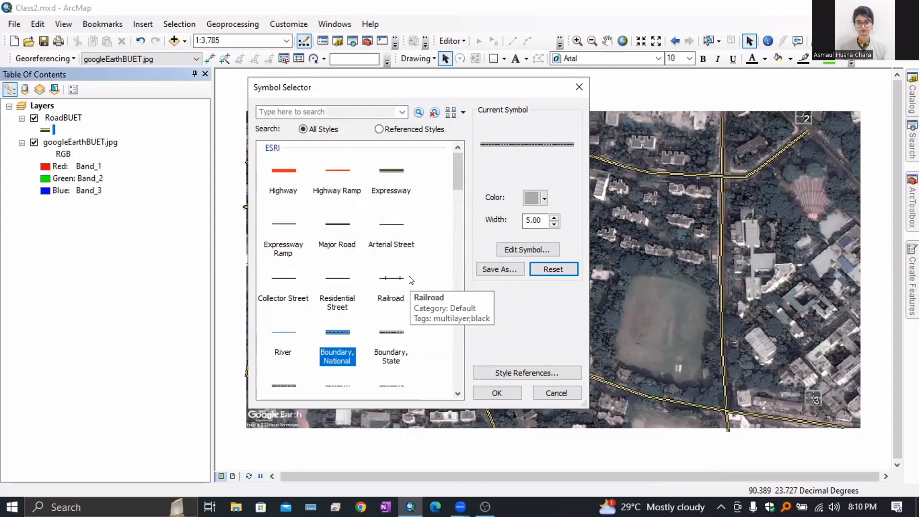
left_click(340, 225)
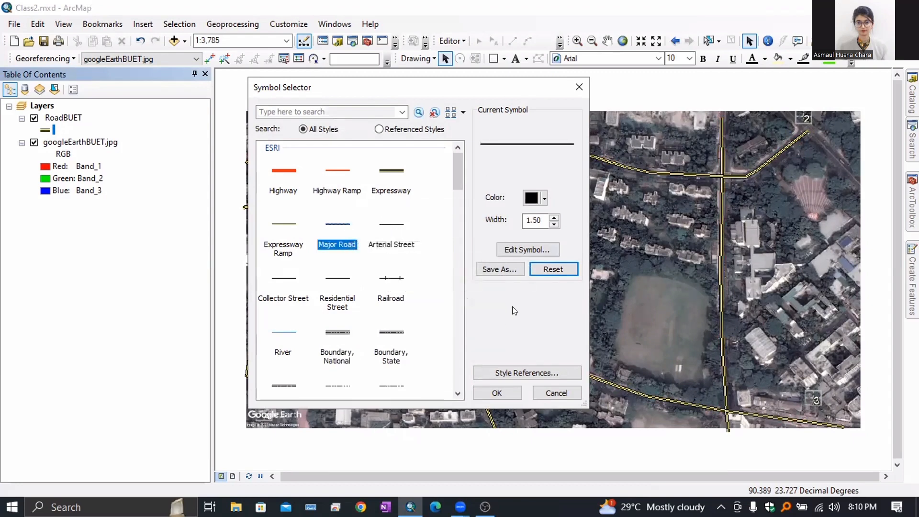
left_click(554, 218)
left_click(554, 218)
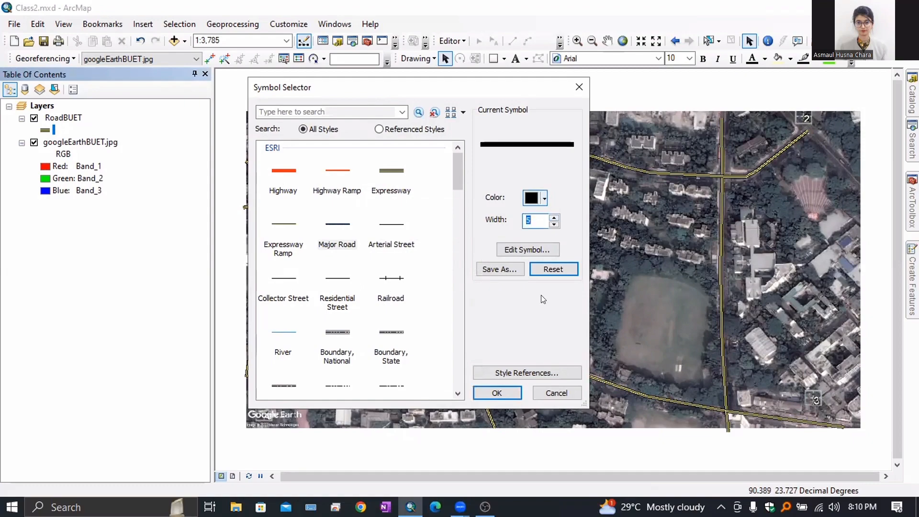
left_click(488, 392)
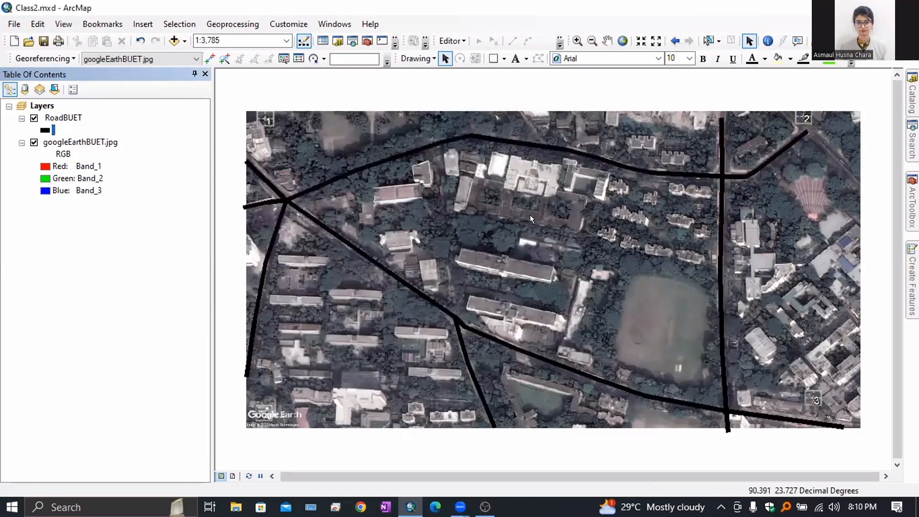
Step: Apply the Highway line symbol with a width of 3.40 to the RoadBUET layer
left_click(44, 131)
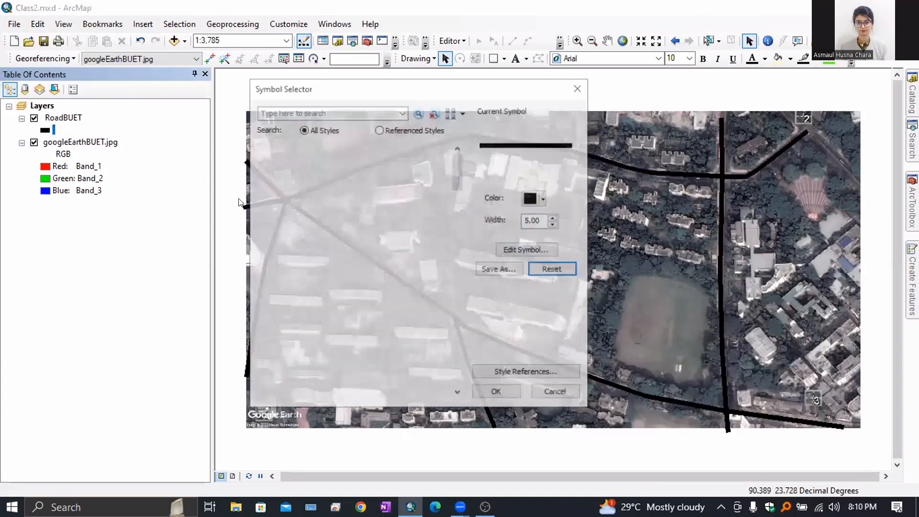
left_click(283, 175)
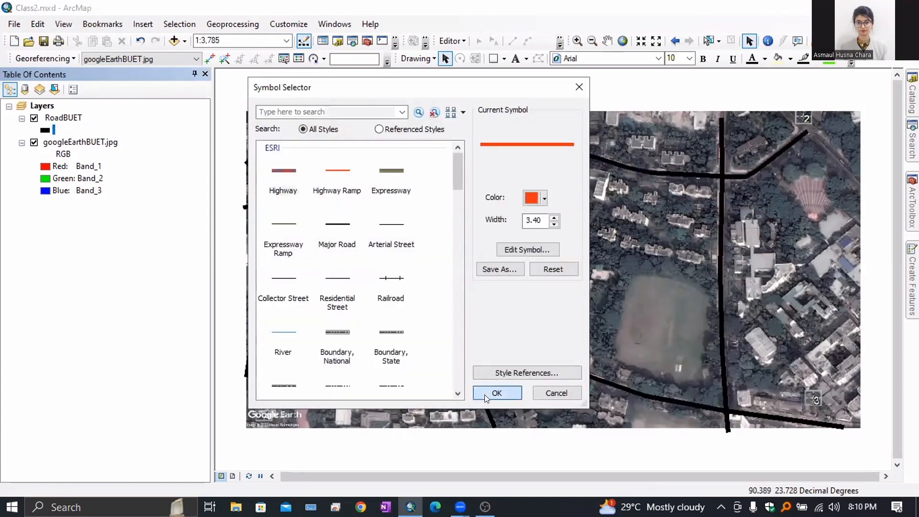
left_click(485, 393)
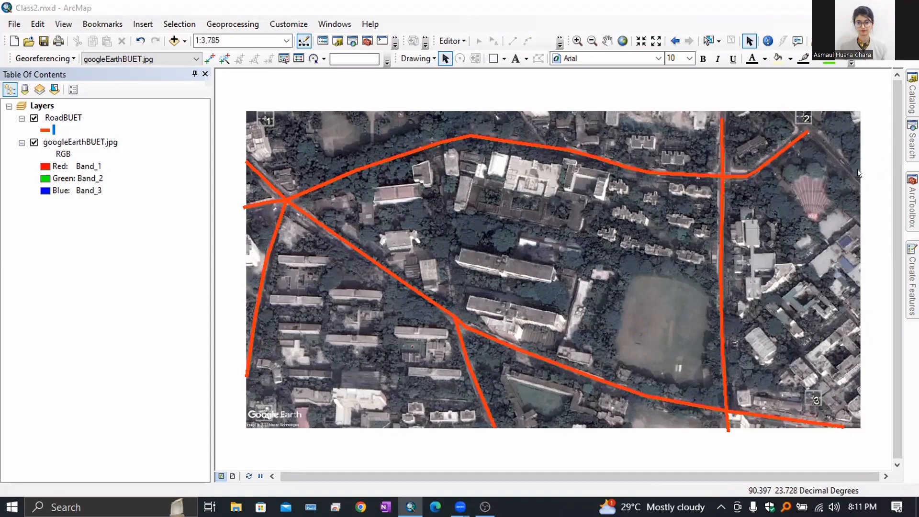
Step: Set up a new shapefile in the Home - BRBD folder with feature type Polygon and the name FieldBUET
left_click(913, 98)
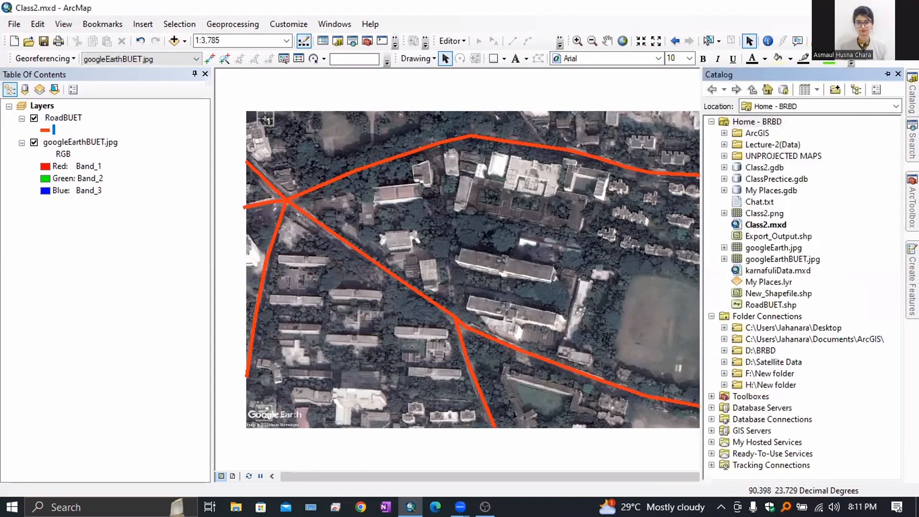
right_click(750, 123)
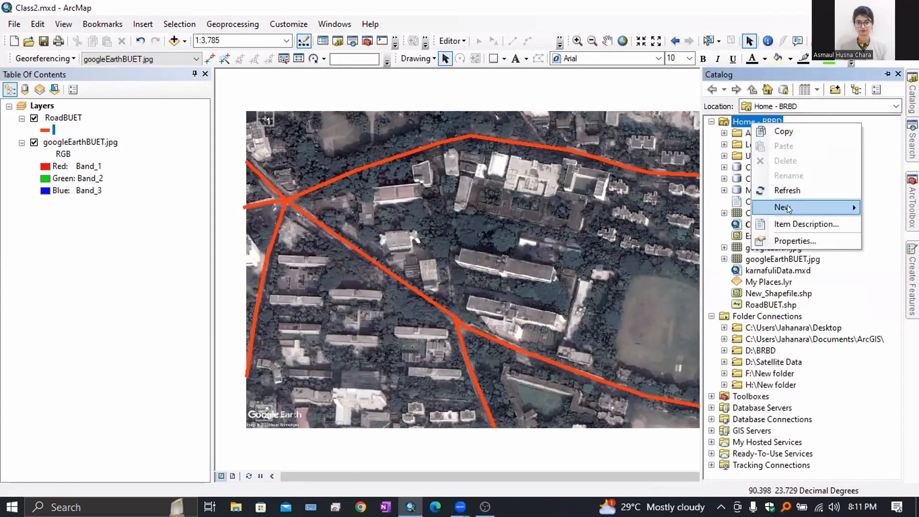
mouse_move(786, 205)
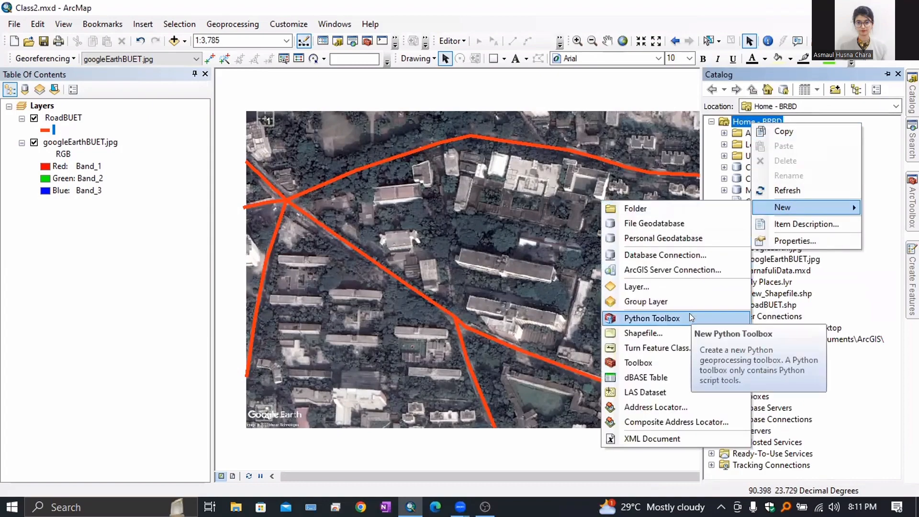
left_click(680, 337)
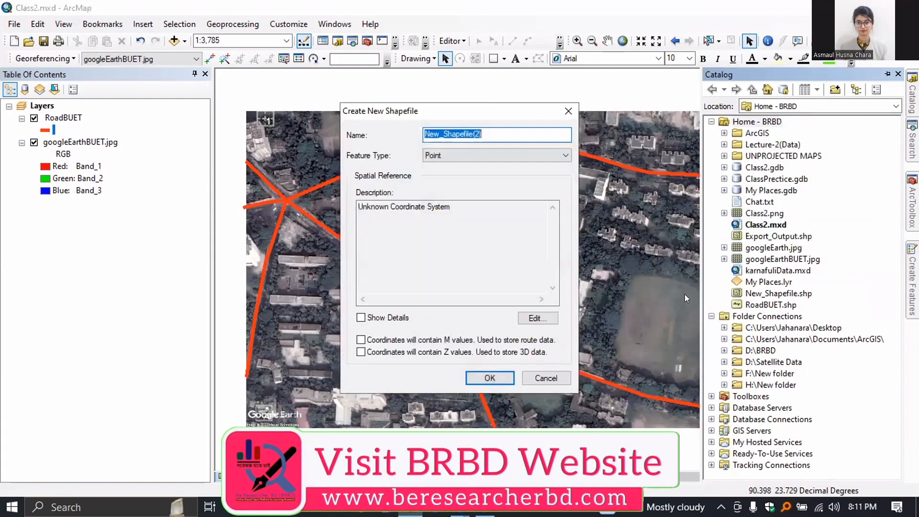
left_click(531, 154)
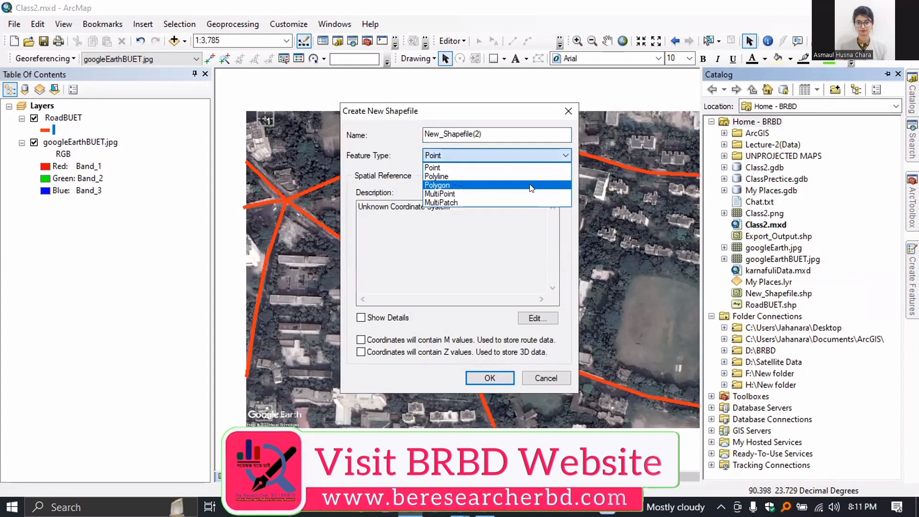
left_click(531, 185)
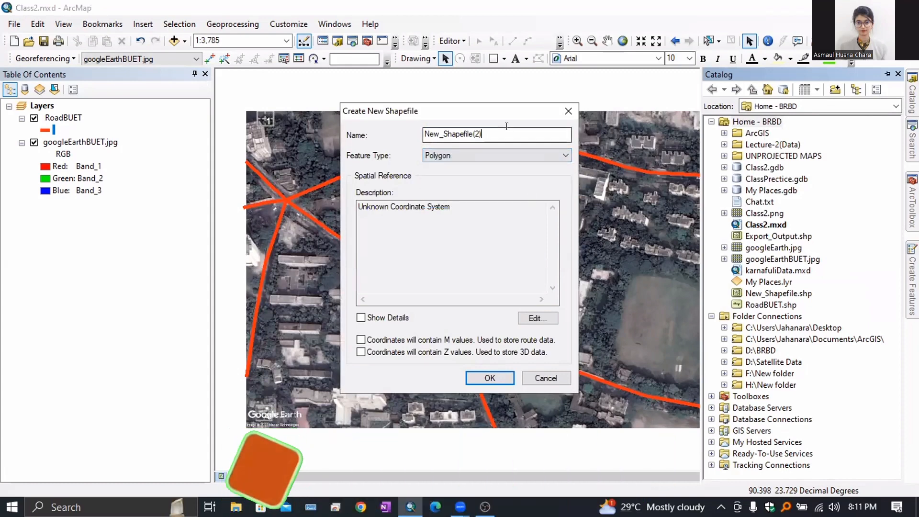
left_click_drag(507, 129, 400, 123)
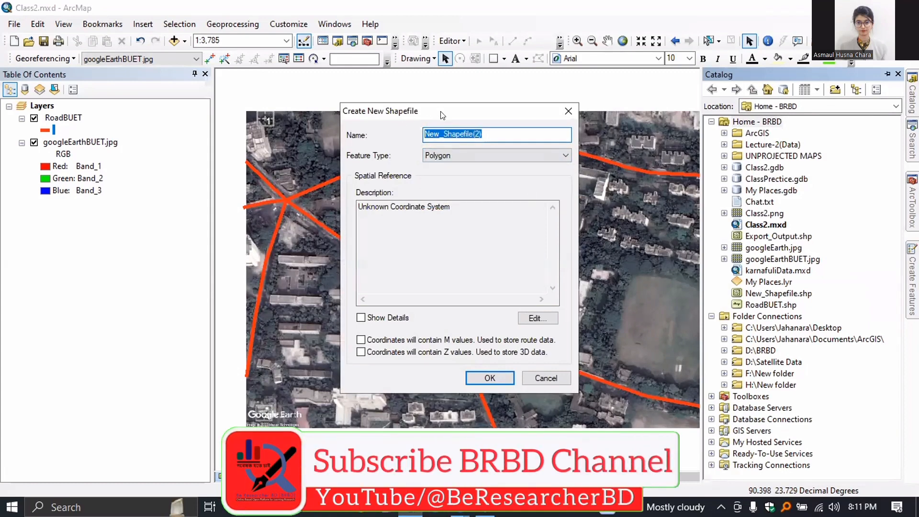
left_click_drag(443, 115, 725, 141)
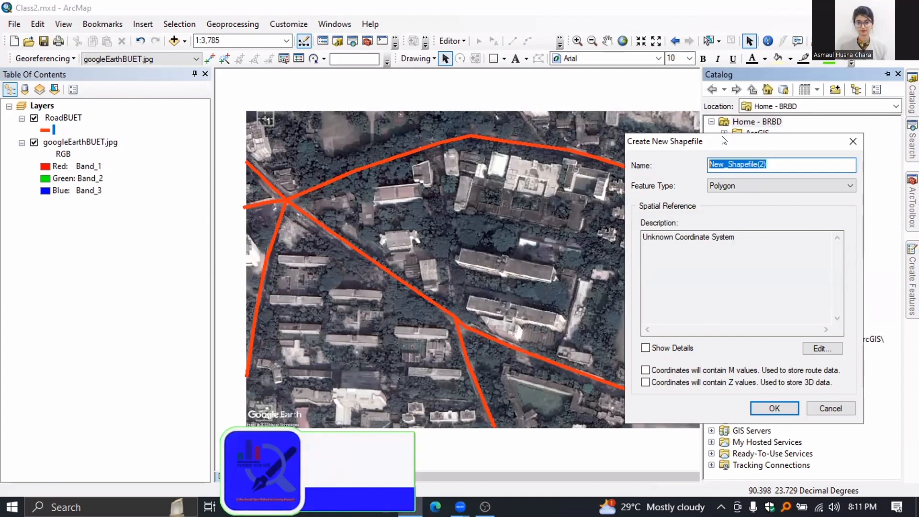
type("F")
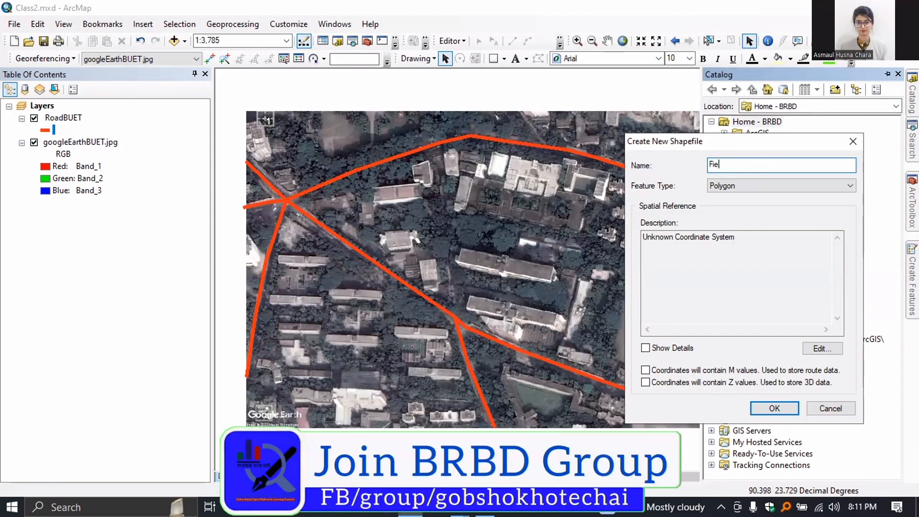
type("ieldBUET")
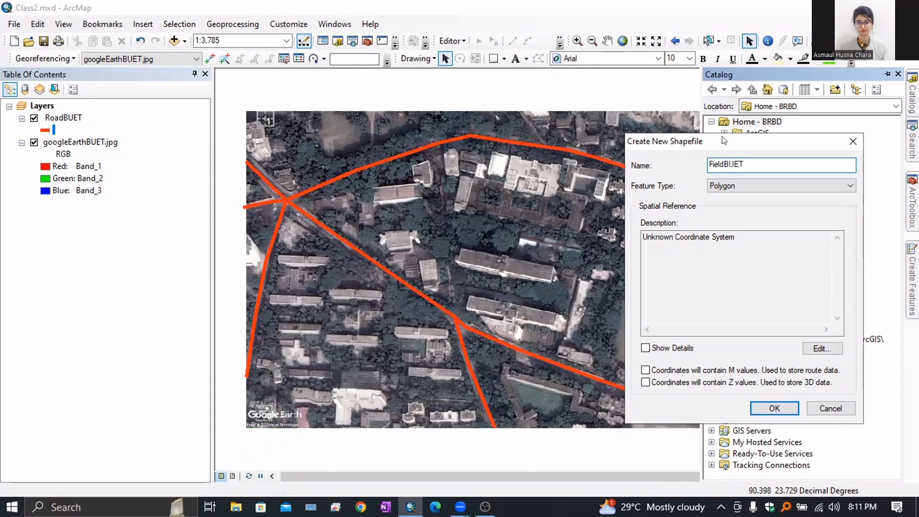
Step: Assign the WGS 1984 coordinate system to the new shapefile and create it
left_click(833, 348)
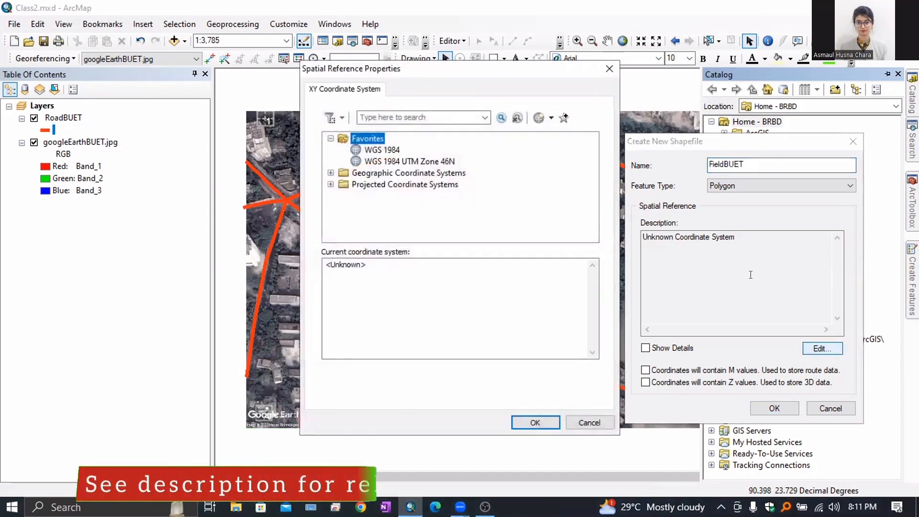
left_click(387, 152)
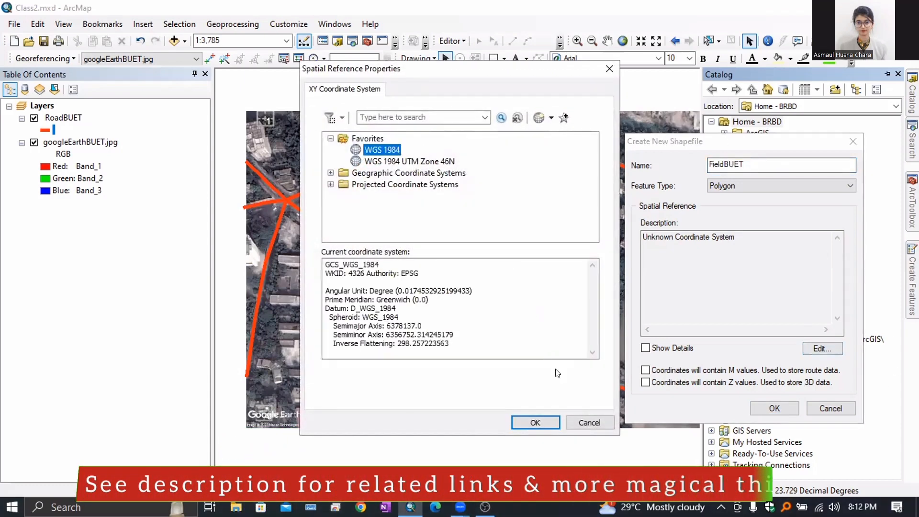
left_click(539, 421)
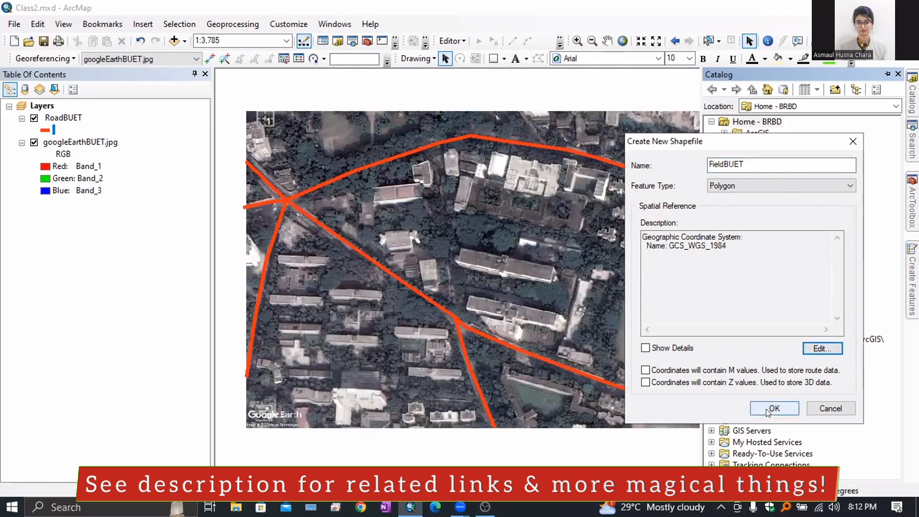
left_click(772, 408)
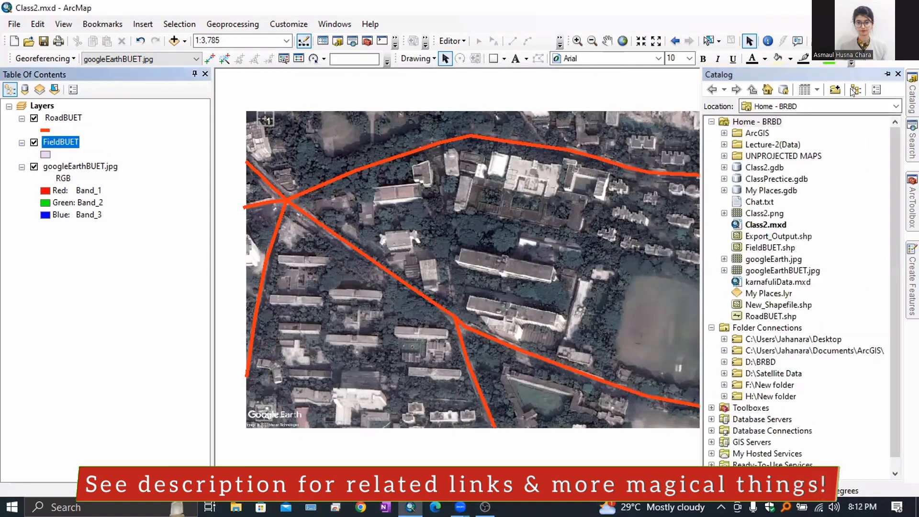
left_click(889, 73)
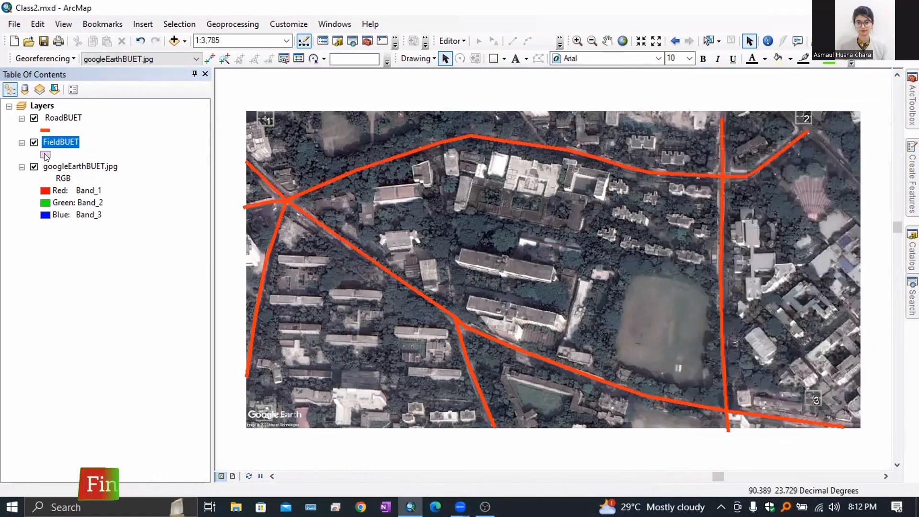
Step: Start an edit session on the FieldBUET layer
right_click(50, 138)
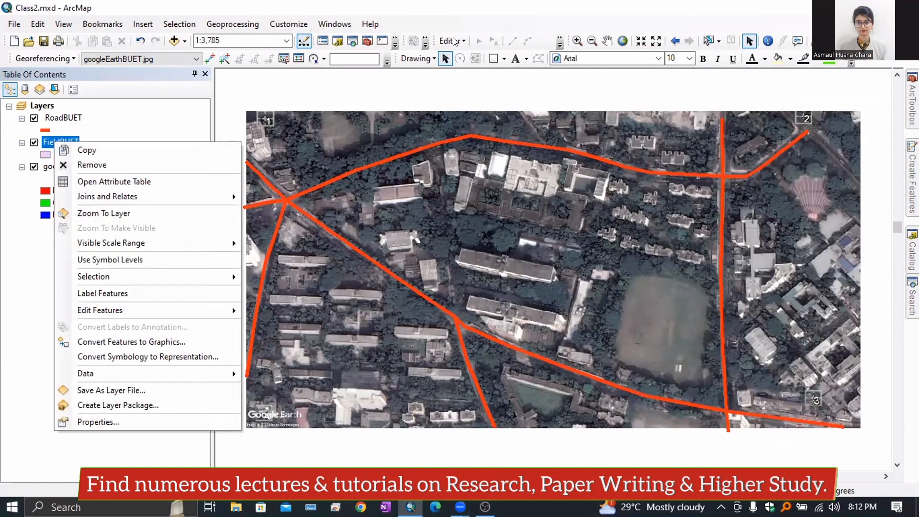
mouse_move(146, 316)
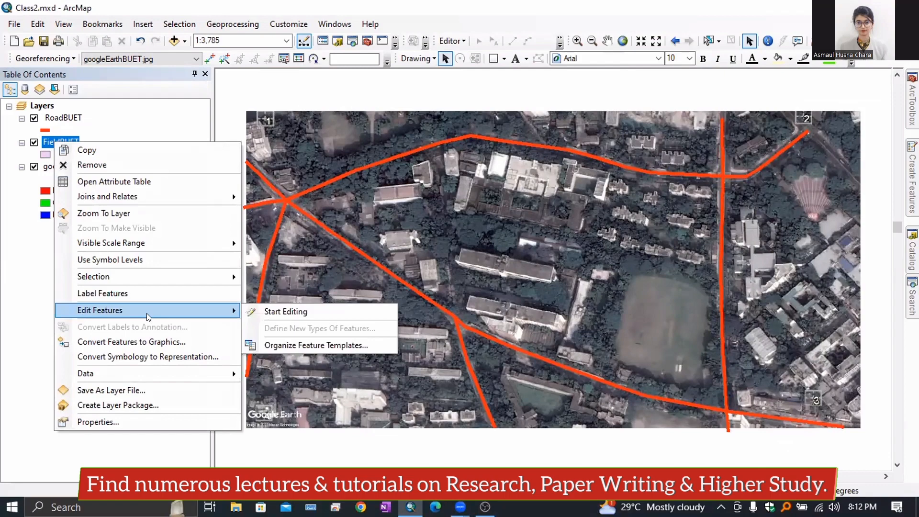
left_click(452, 40)
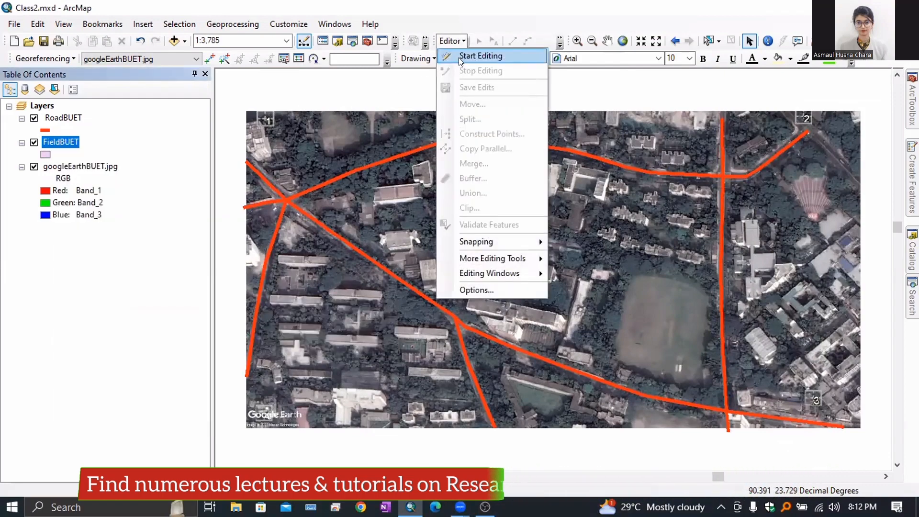
right_click(43, 144)
mouse_move(166, 313)
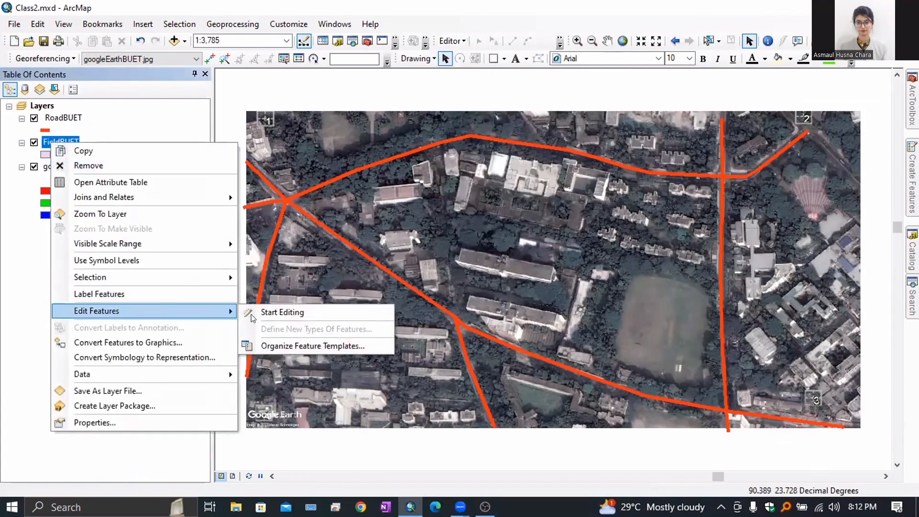
left_click(271, 313)
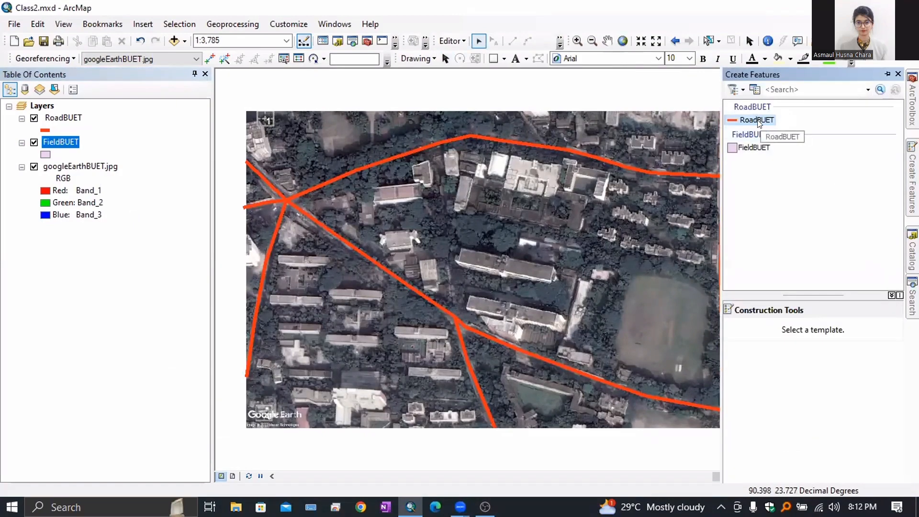
Step: Choose the FieldBUET template and trace the east, north and upper west edges of the large playing field
left_click(754, 148)
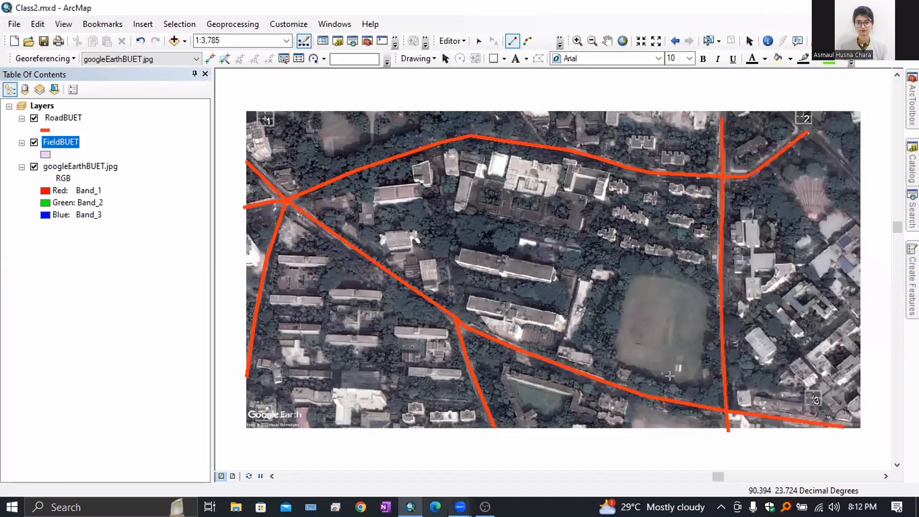
left_click(708, 395)
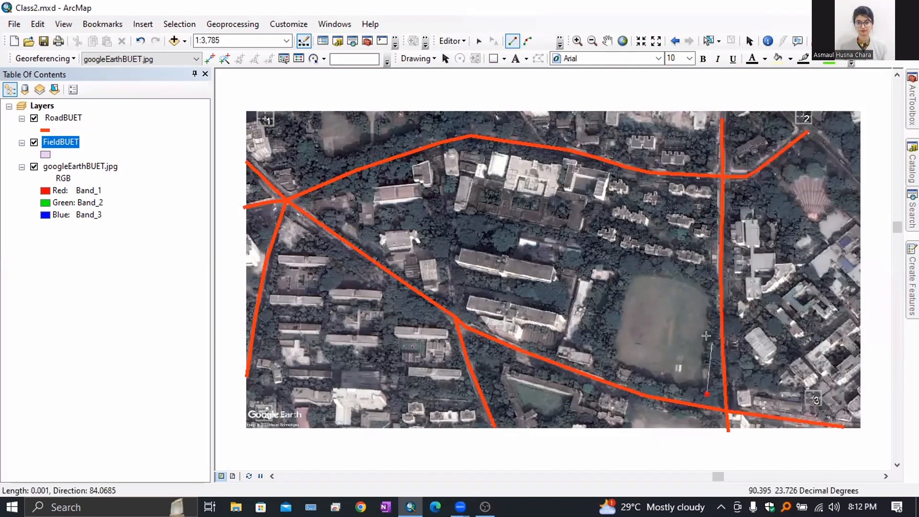
left_click(711, 345)
left_click(712, 303)
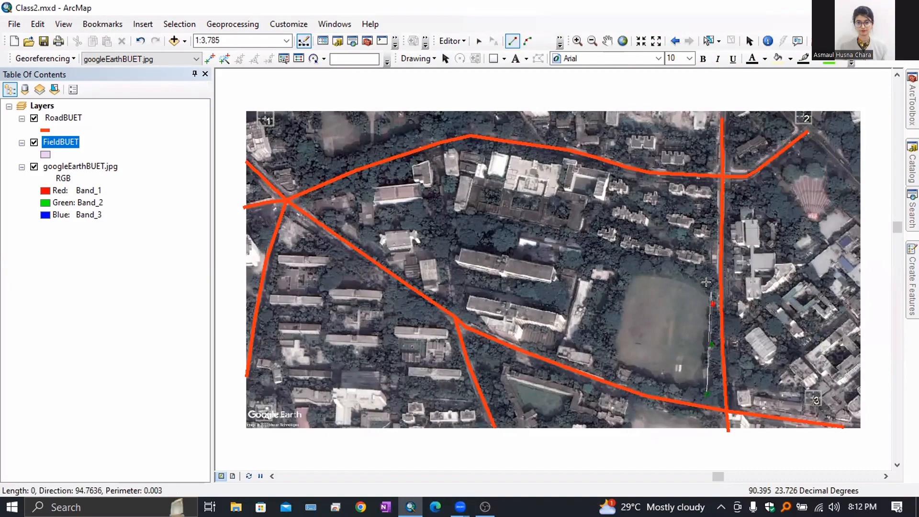
left_click(712, 287)
left_click(676, 275)
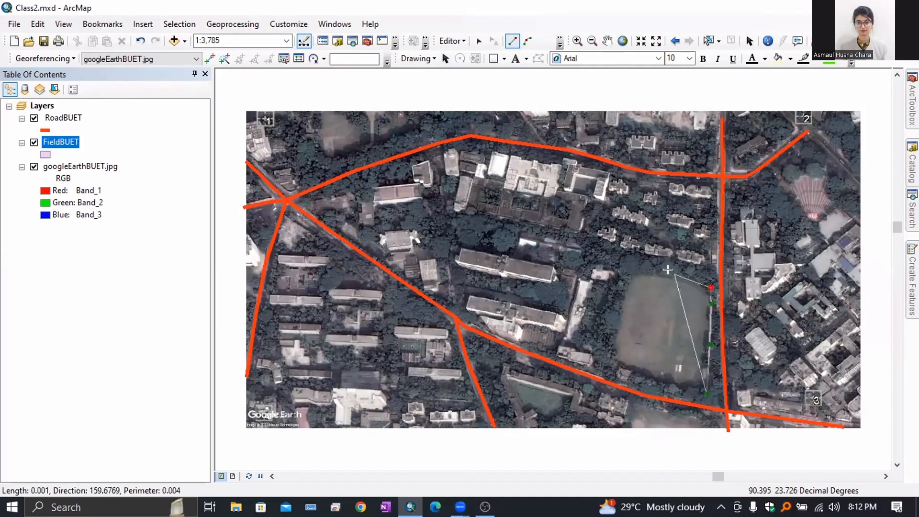
left_click(639, 266)
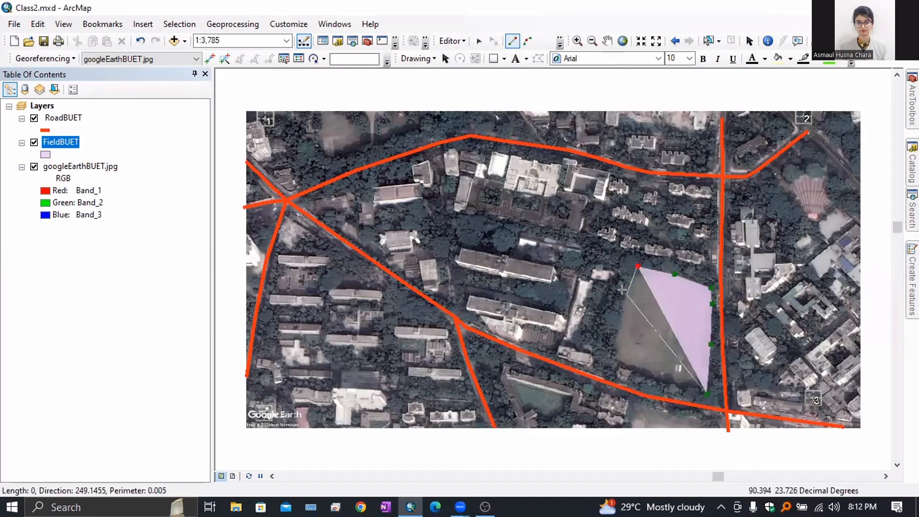
left_click(628, 289)
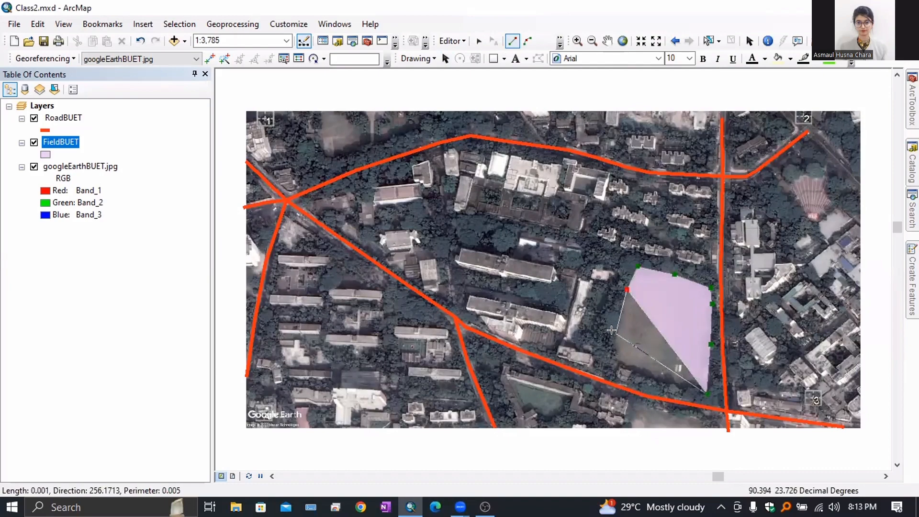
left_click(617, 333)
Step: Add vertices around the playing field's southwest corner and finish the polygon
scroll(609, 358, "up", 4)
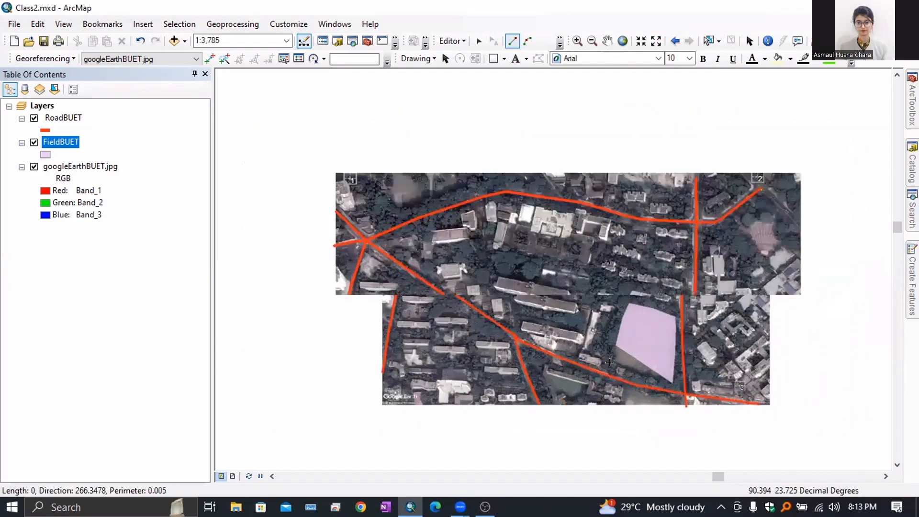
scroll(609, 366, "up", 3)
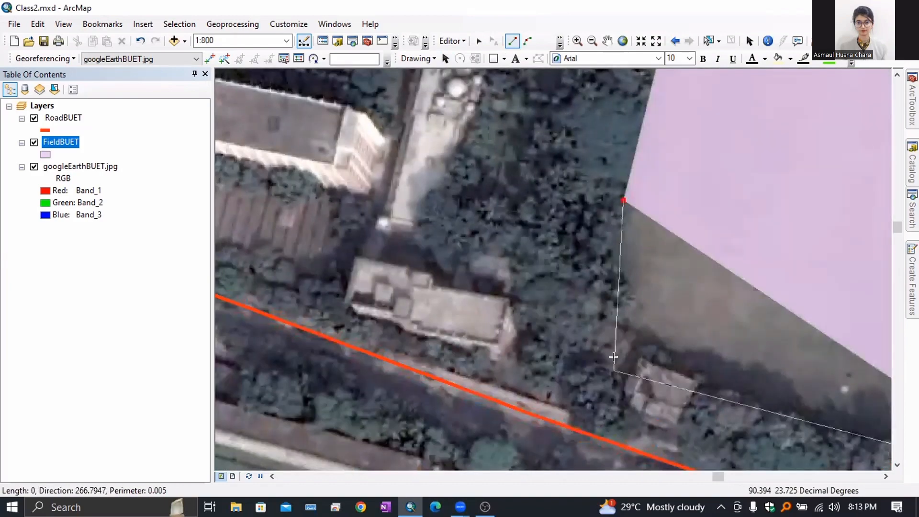
left_click(611, 311)
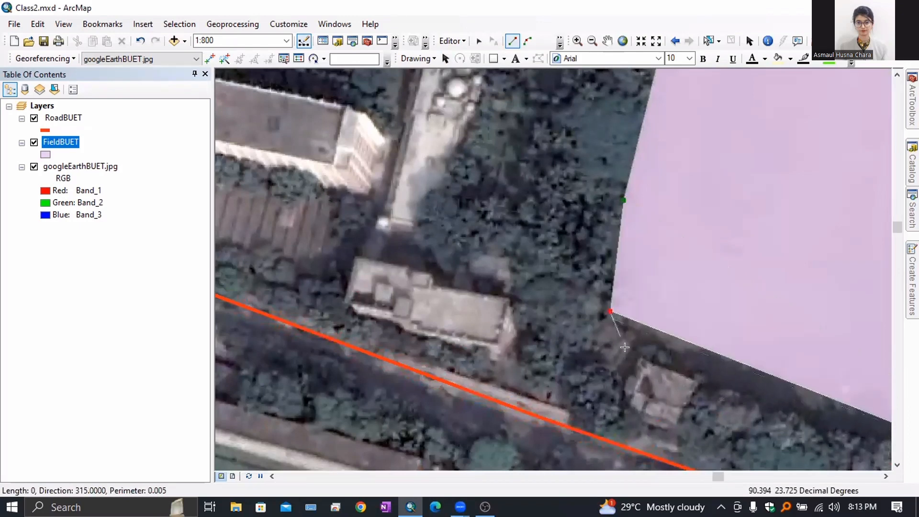
left_click(637, 355)
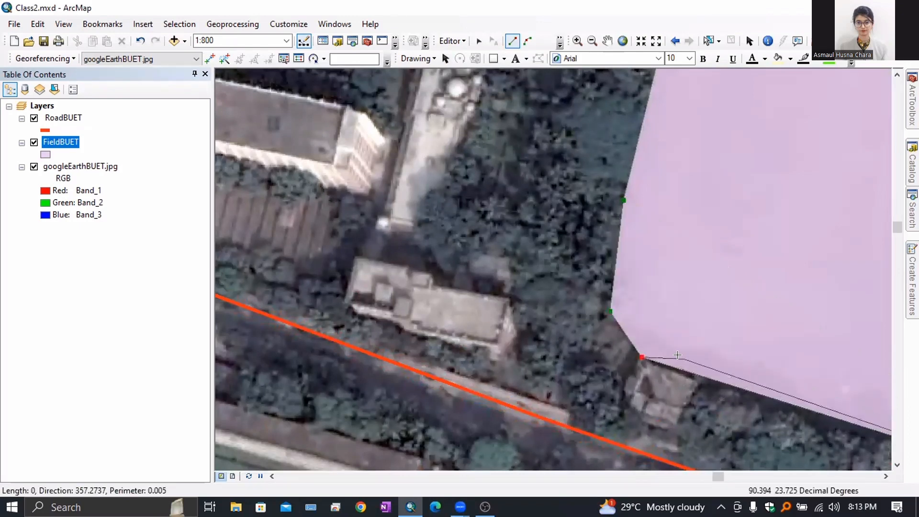
scroll(681, 355, "down", 4)
scroll(680, 355, "down", 3)
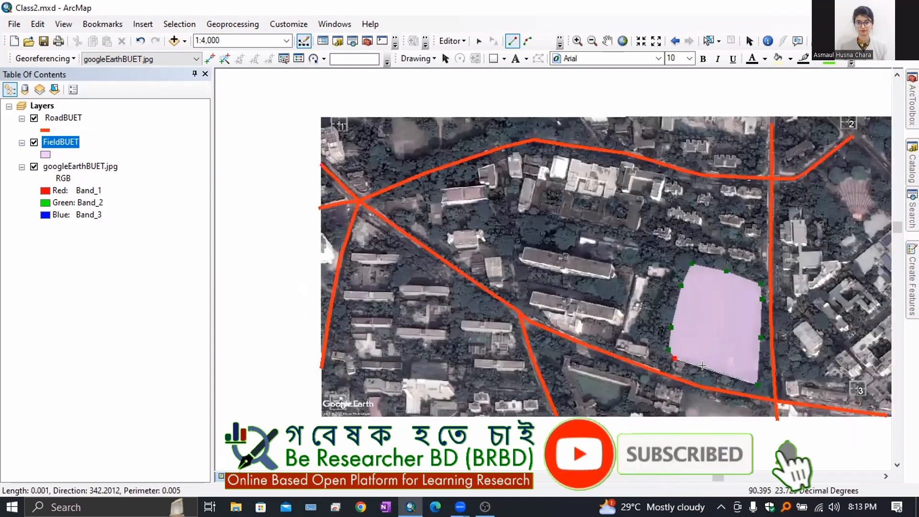
key("F2")
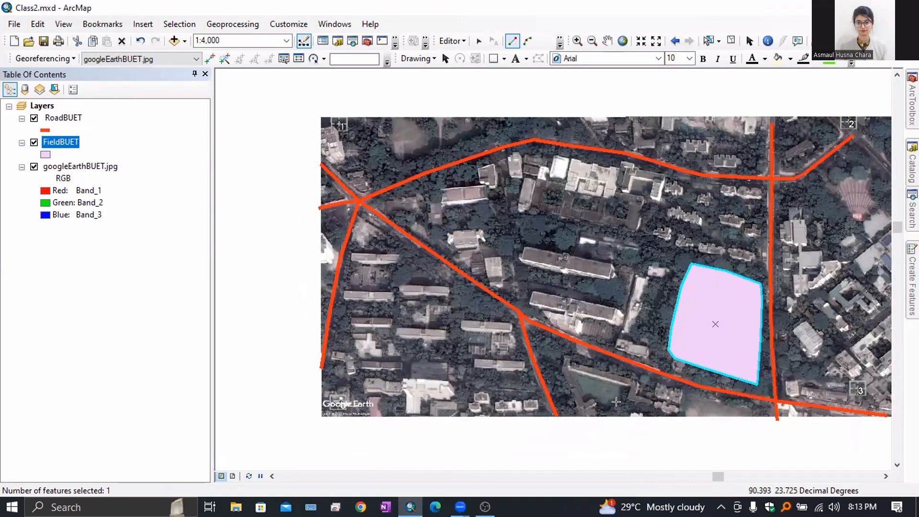
Step: Digitize the small triangular green courtyard south of the diagonal road as a second, five-vertex FieldBUET polygon
left_click_drag(638, 332, 671, 177)
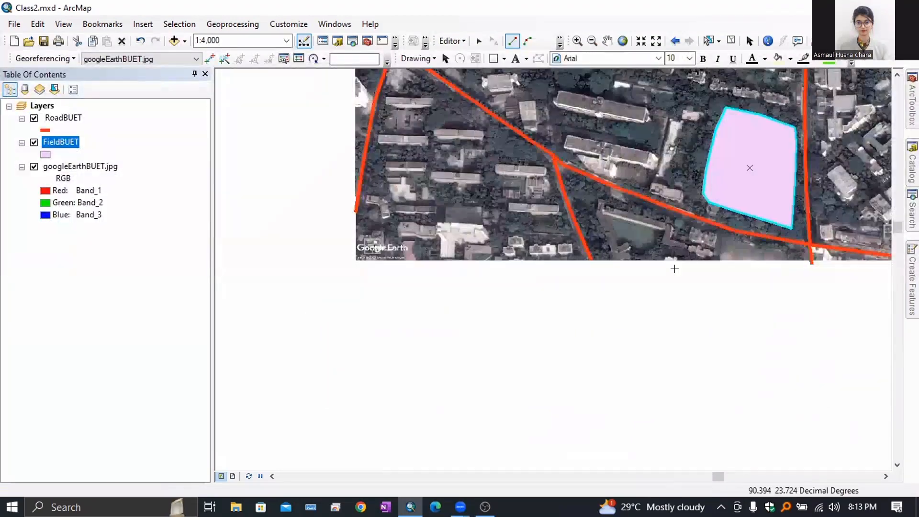
scroll(661, 267, "down", 2)
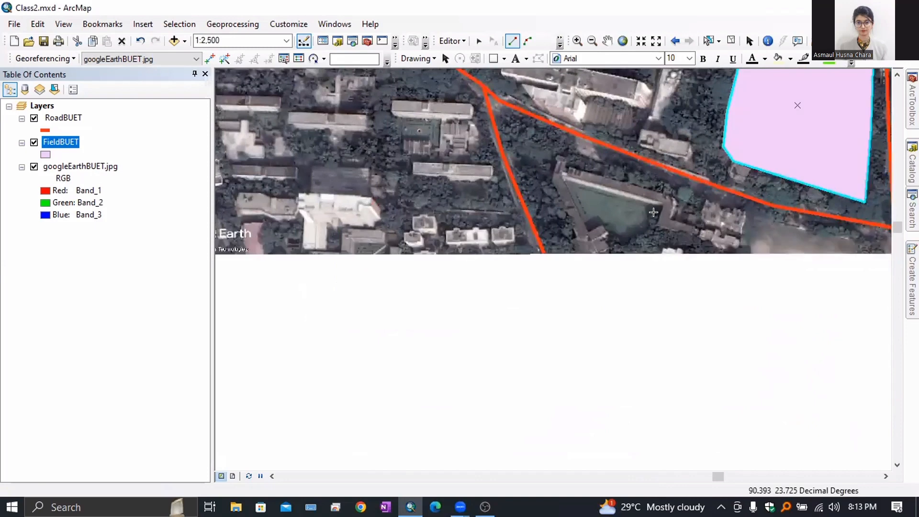
left_click(660, 211)
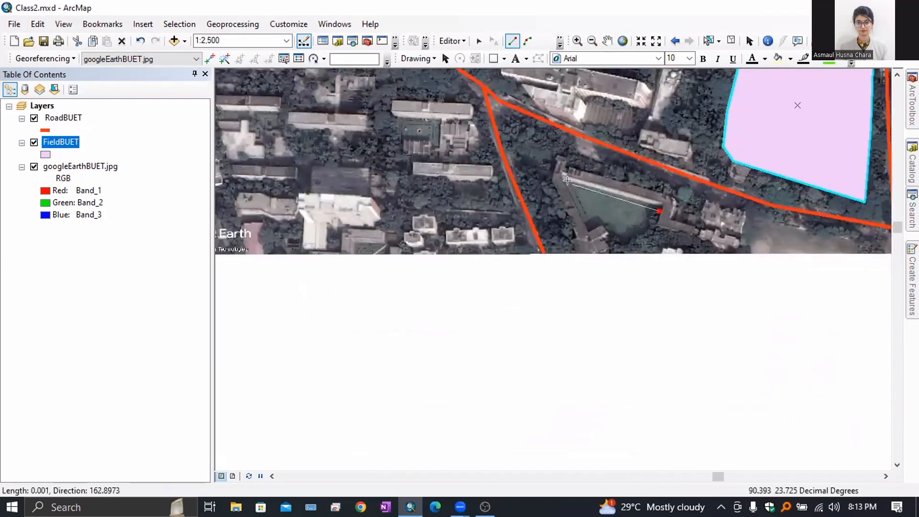
left_click(572, 184)
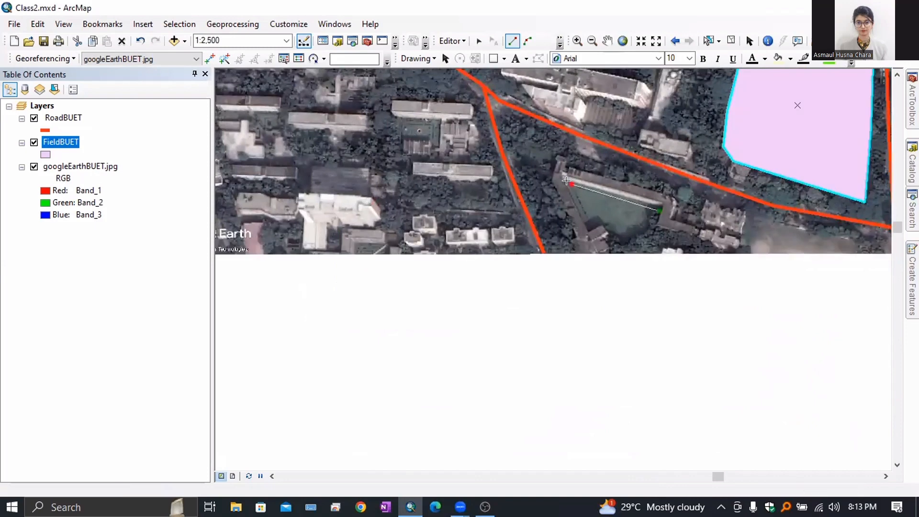
left_click(590, 226)
left_click(607, 222)
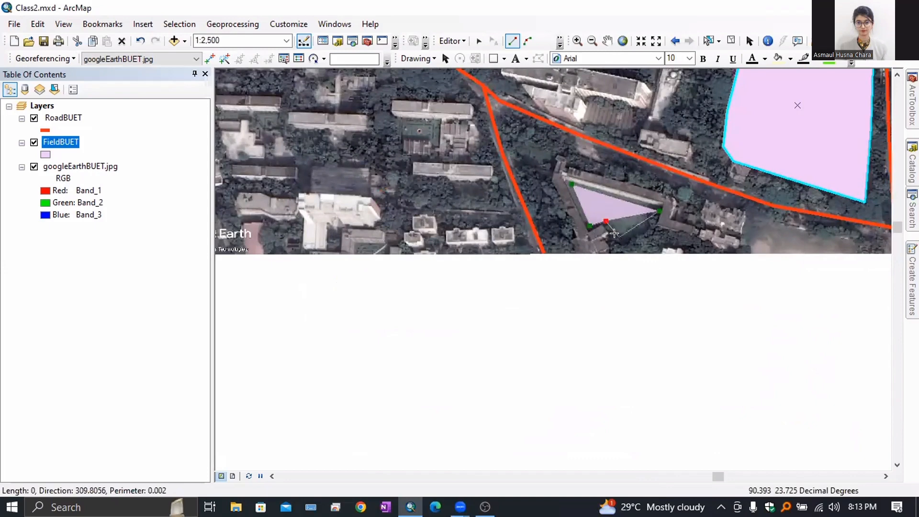
left_click(625, 242)
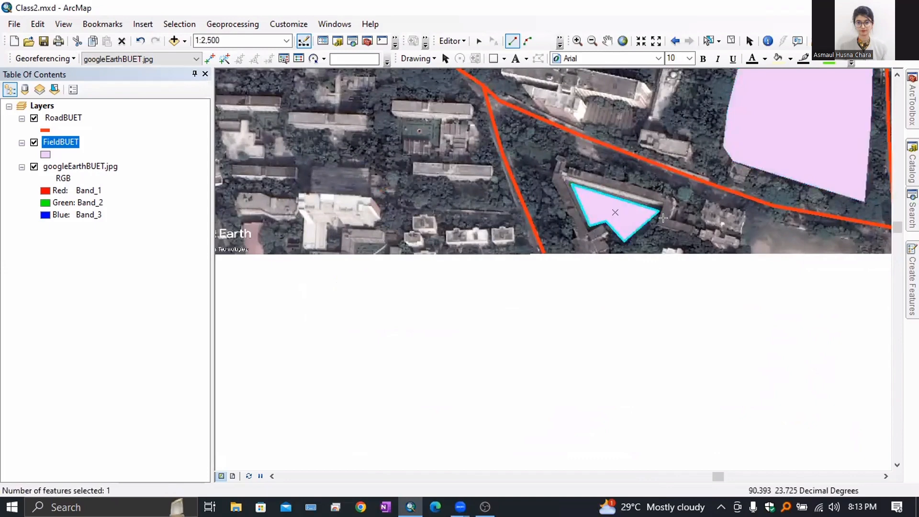
Step: Stop the edit session and save the digitized field polygons
scroll(667, 225, "up", 3)
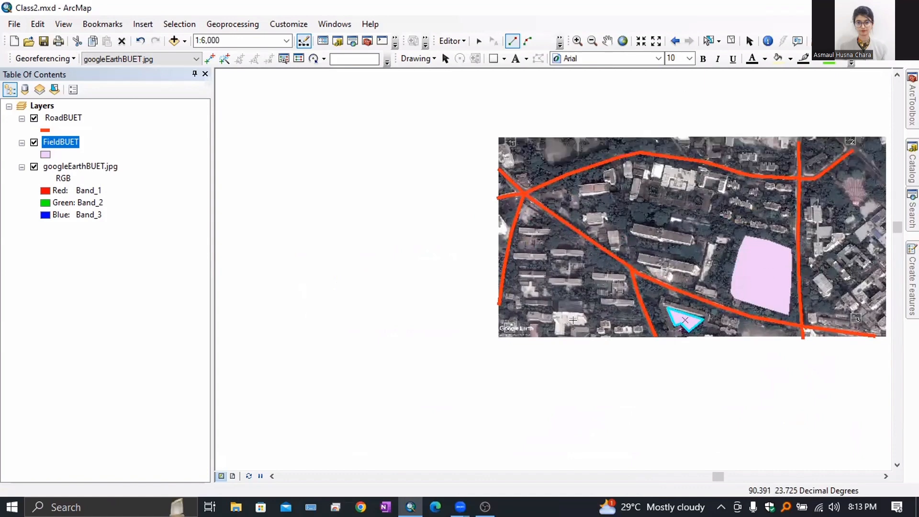
left_click_drag(574, 321, 681, 293)
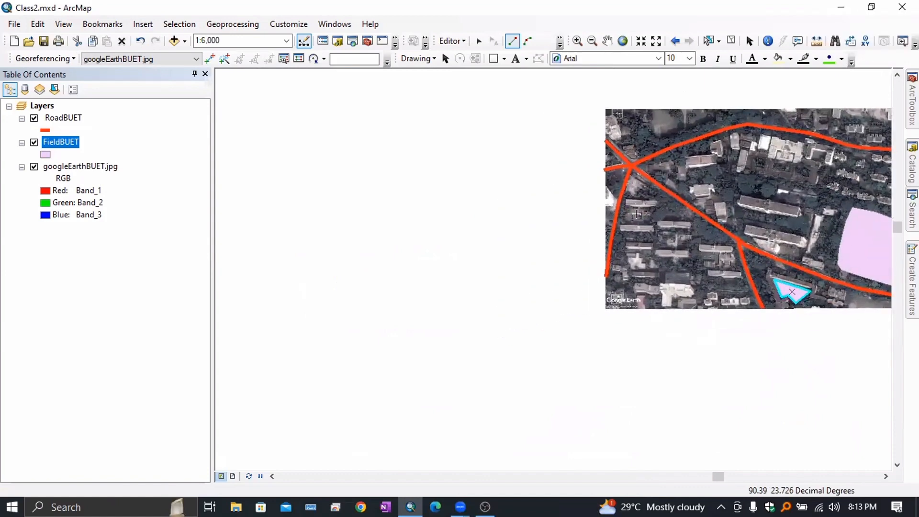
scroll(637, 215, "down", 2)
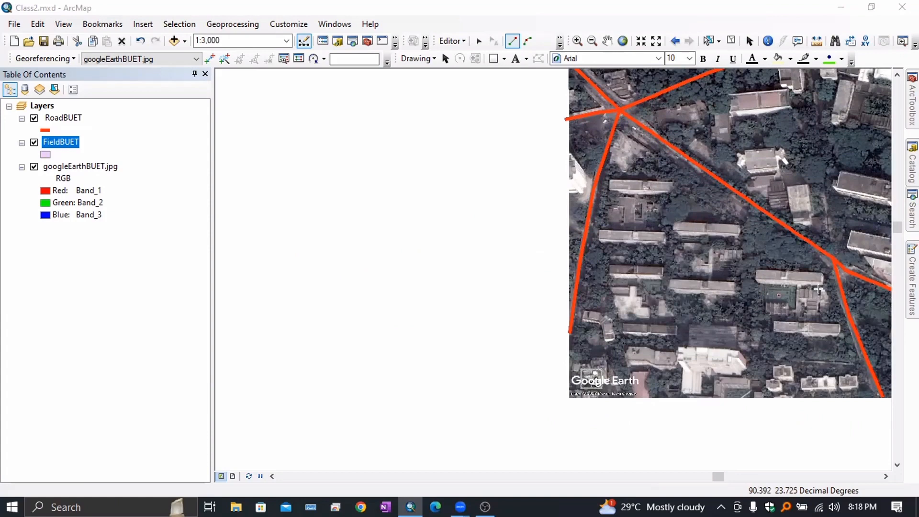
left_click_drag(809, 278, 524, 253)
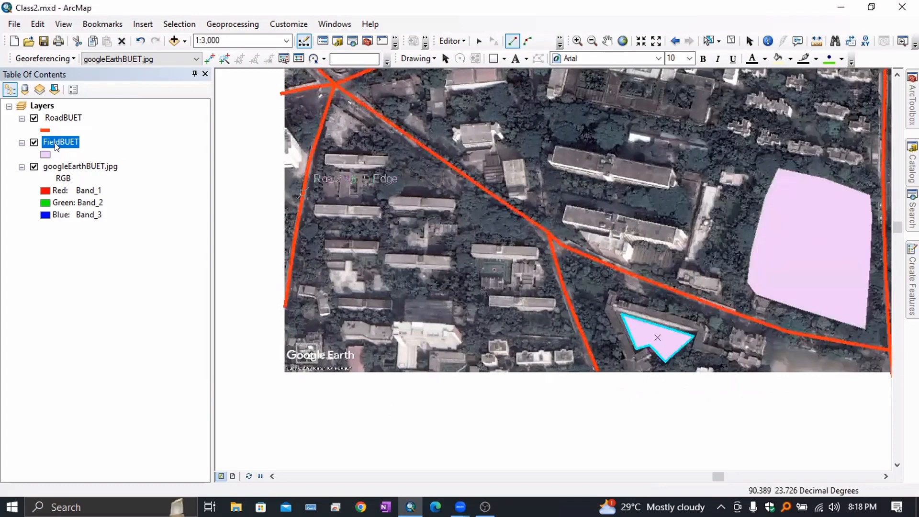
left_click(453, 41)
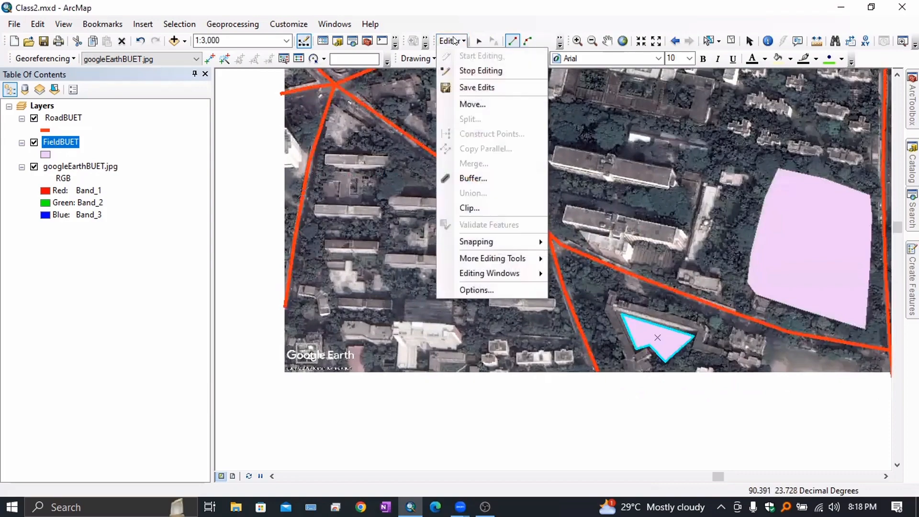
left_click(468, 71)
left_click(409, 293)
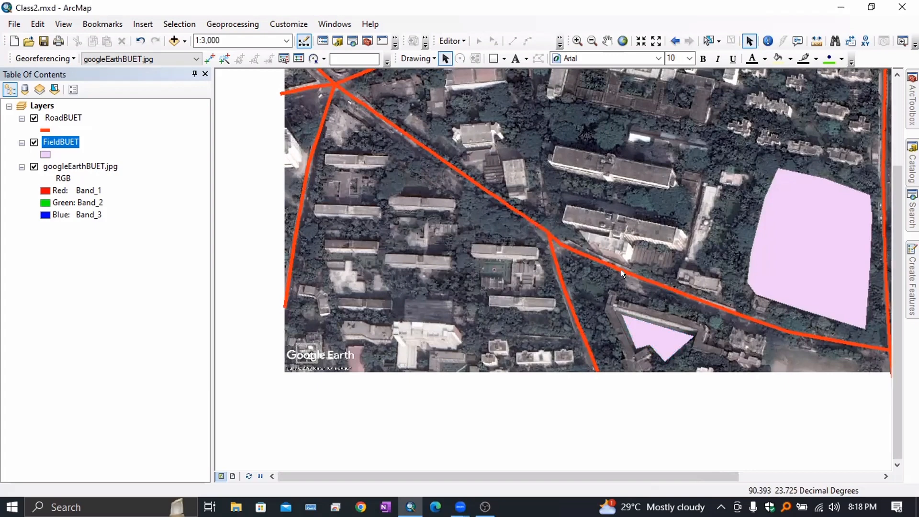
Step: Start a new edit session and choose the FieldBUET template with the Polygon construction tool
left_click_drag(623, 192, 574, 220)
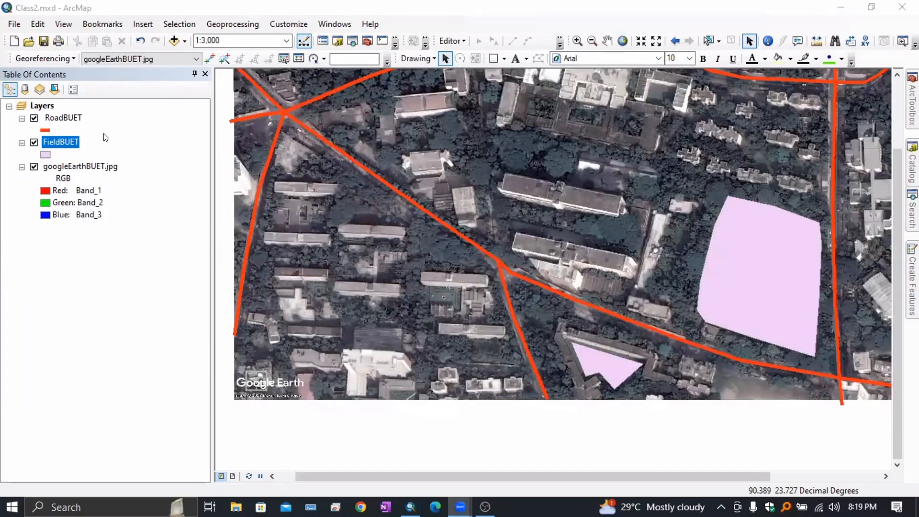
left_click(445, 40)
left_click(463, 52)
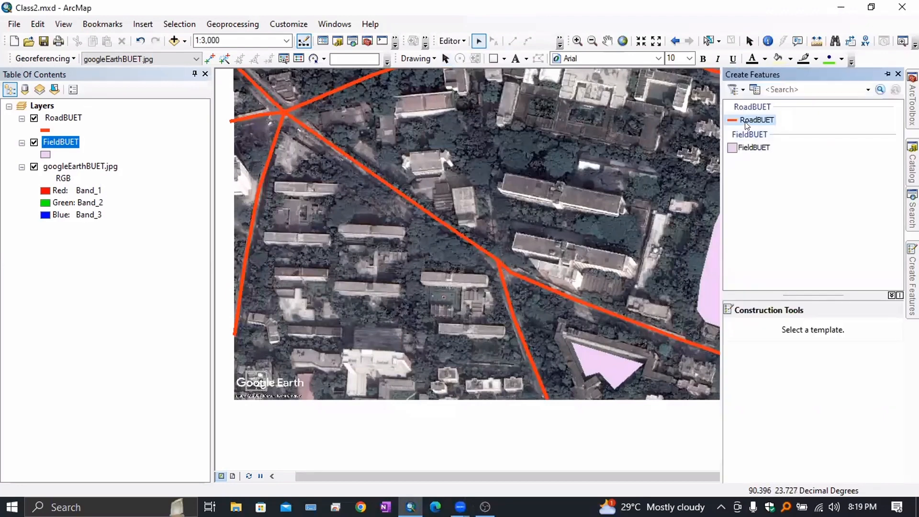
left_click(754, 147)
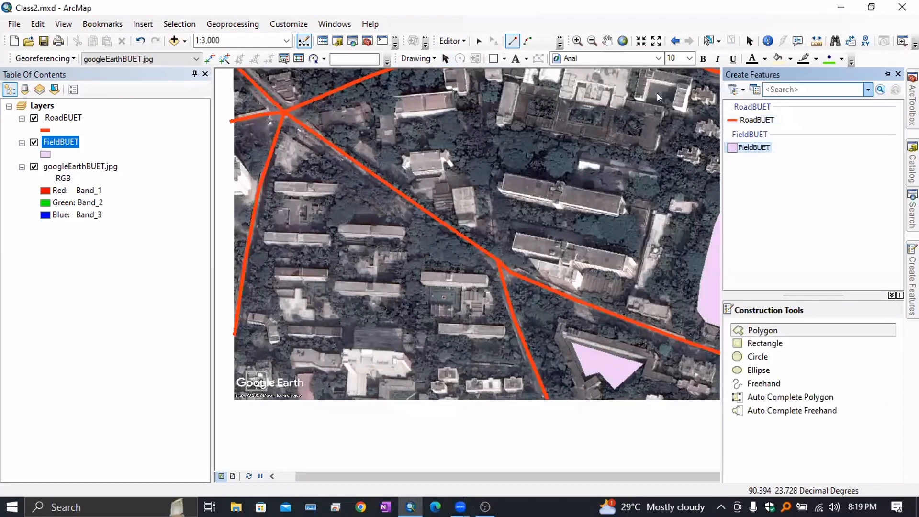
left_click(888, 74)
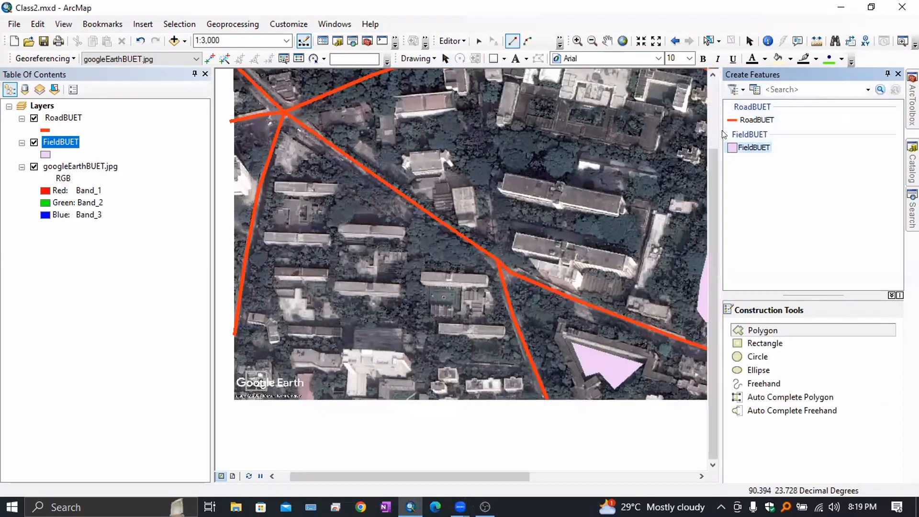
left_click(888, 74)
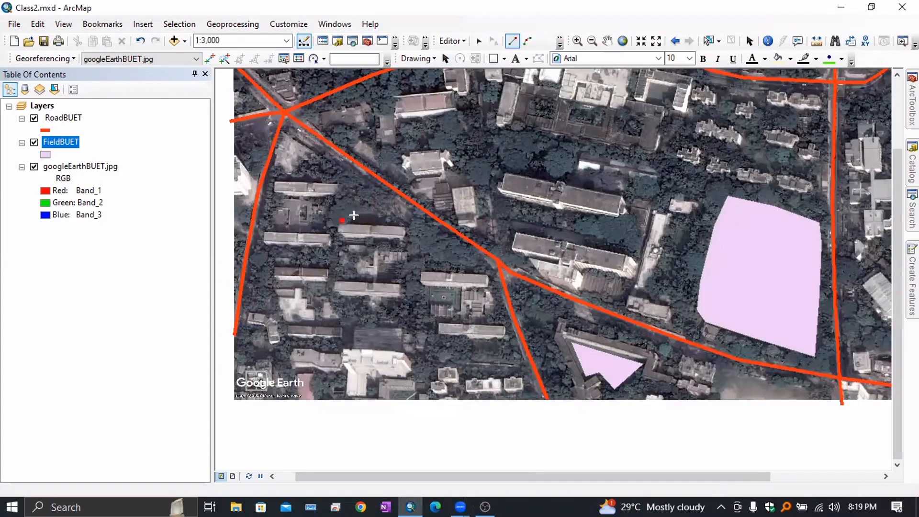
Step: Draw a small triangular FieldBUET polygon just north of a long building west of the diagonal road, leaving the sketch tool when done
left_click(341, 220)
left_click(396, 224)
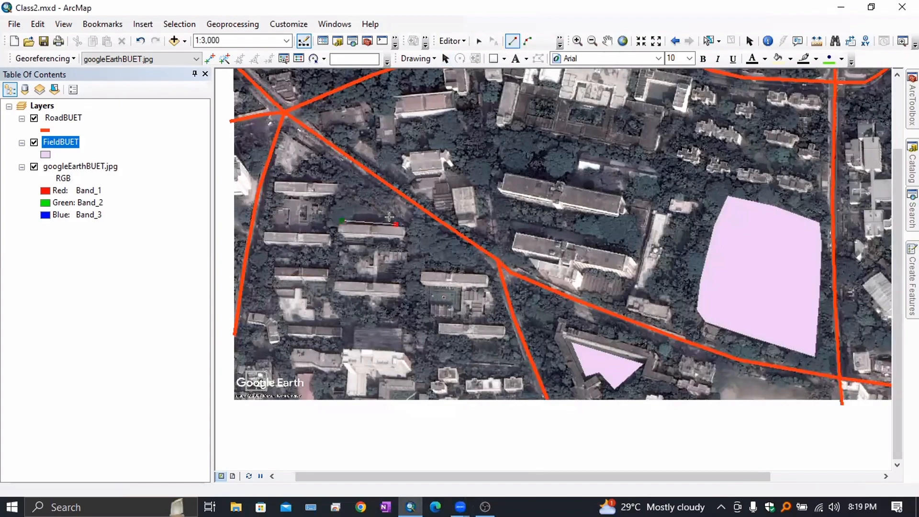
double_click(344, 189)
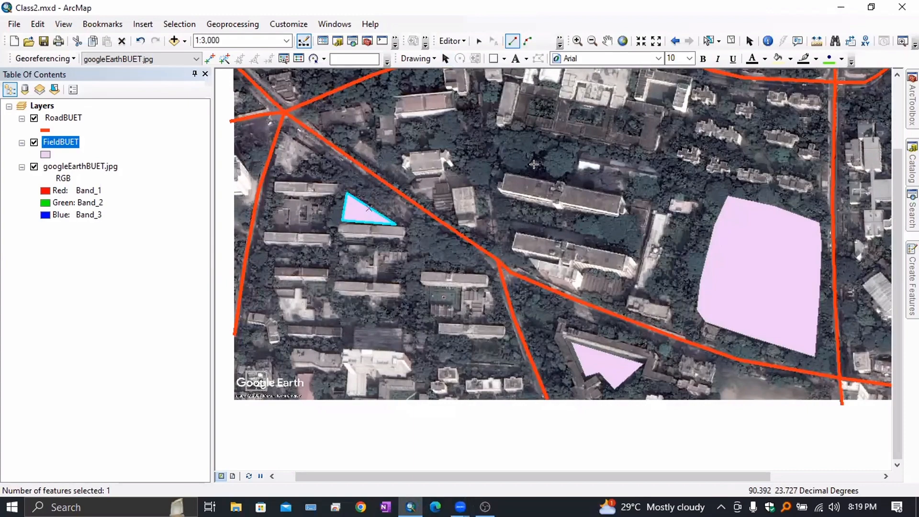
left_click(749, 42)
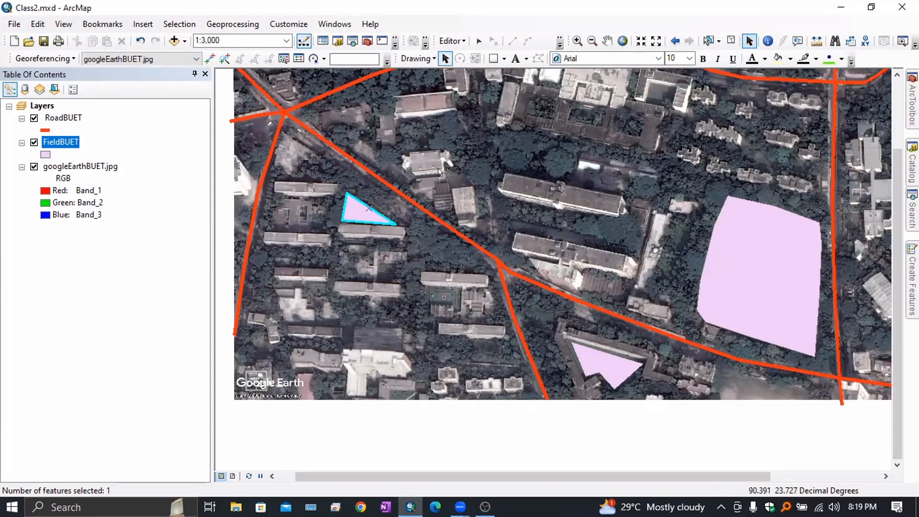